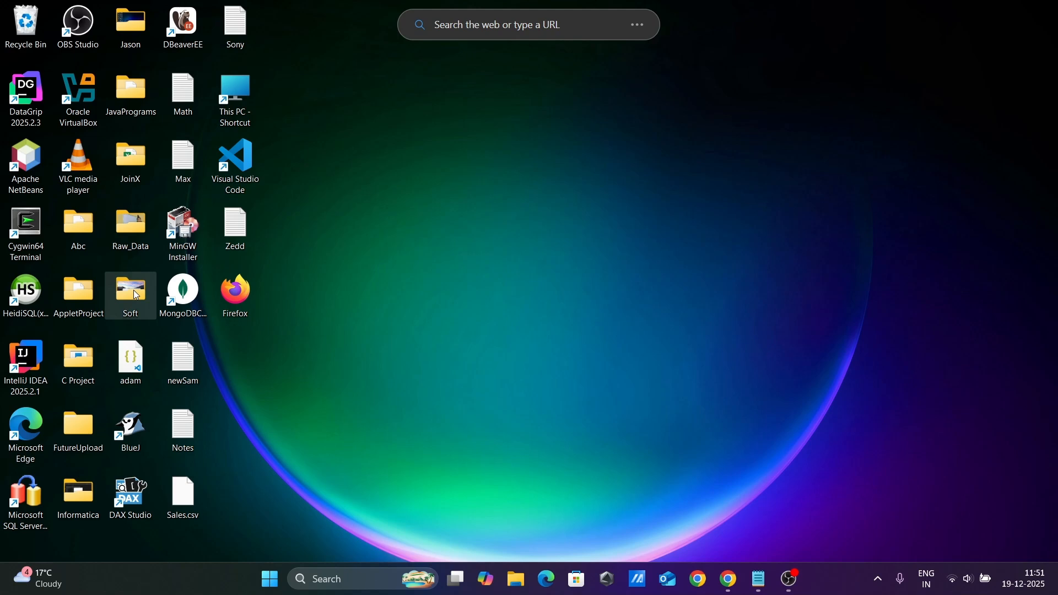
- Launch the sqldeveloper application from the sqldeveloper folder inside the desktop's Soft folder and minimize the file window
double_click(134, 293)
left_click(172, 147)
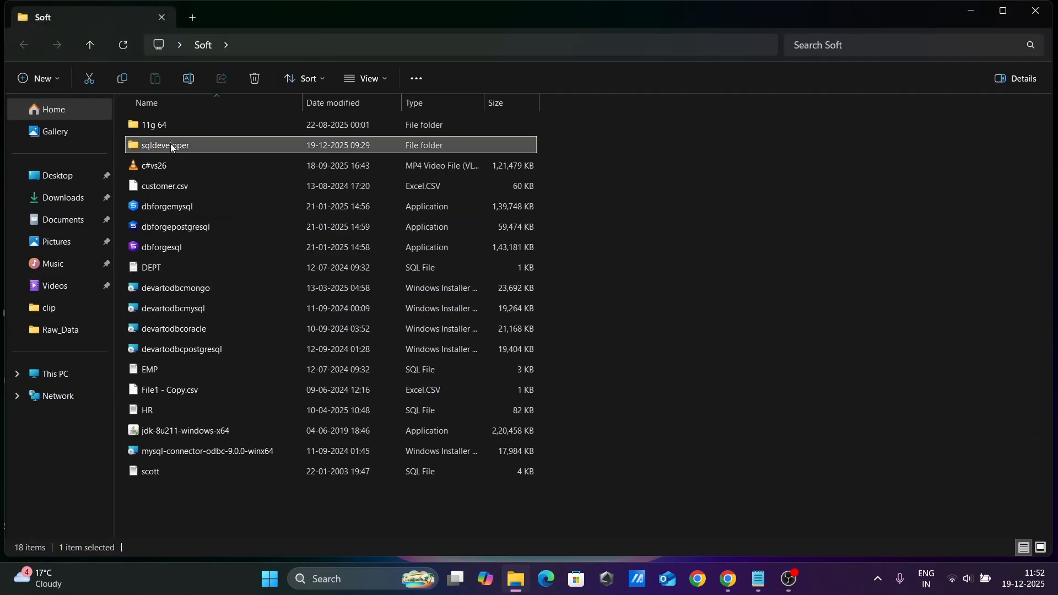
double_click(171, 146)
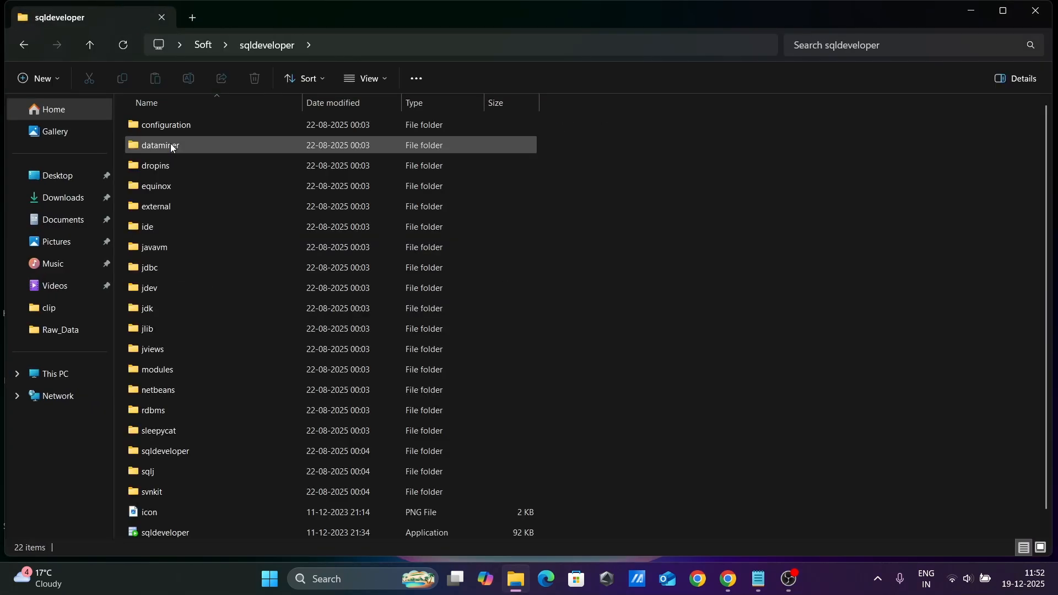
double_click(164, 531)
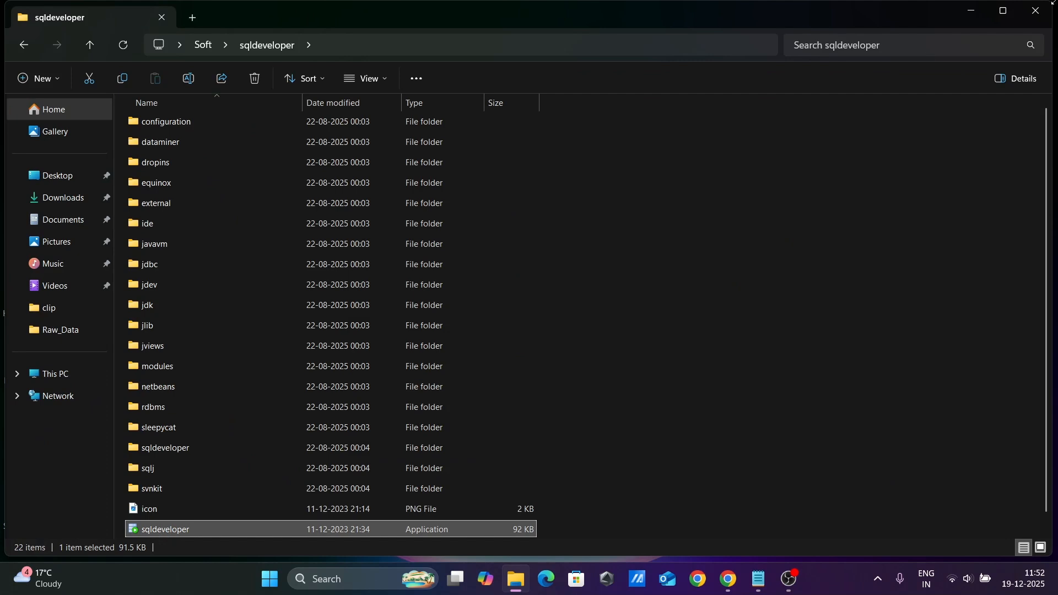
left_click(966, 10)
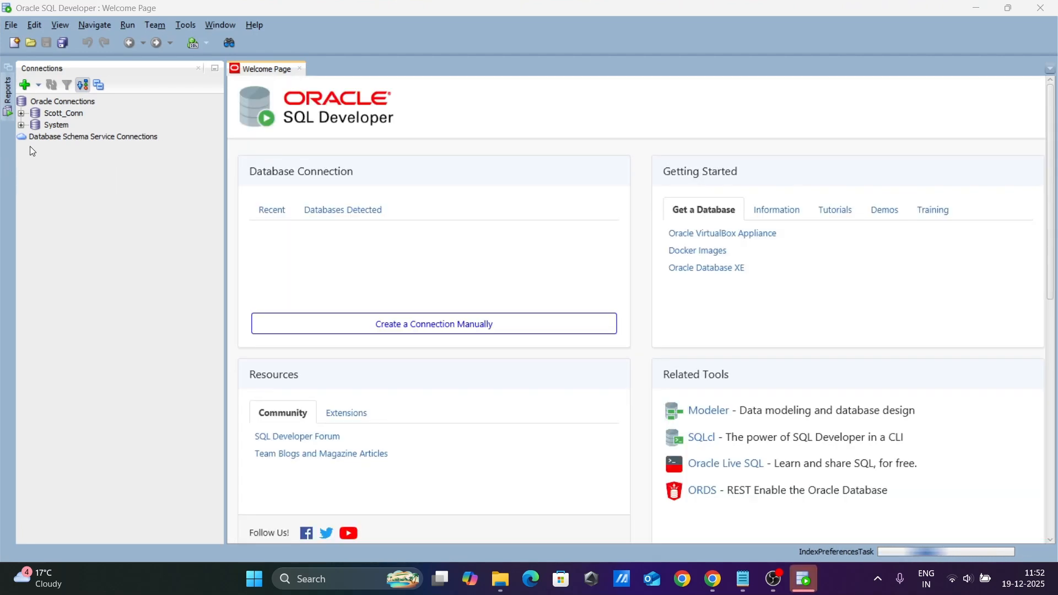
- Connect to the System database connection as user system by entering the account password
left_click(21, 124)
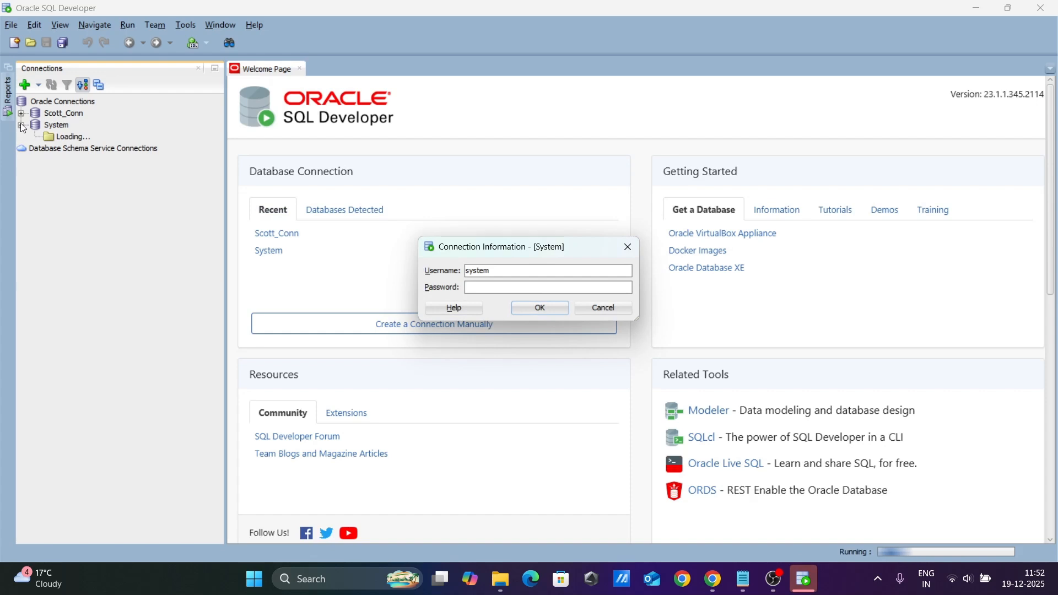
left_click(472, 286)
type("•••")
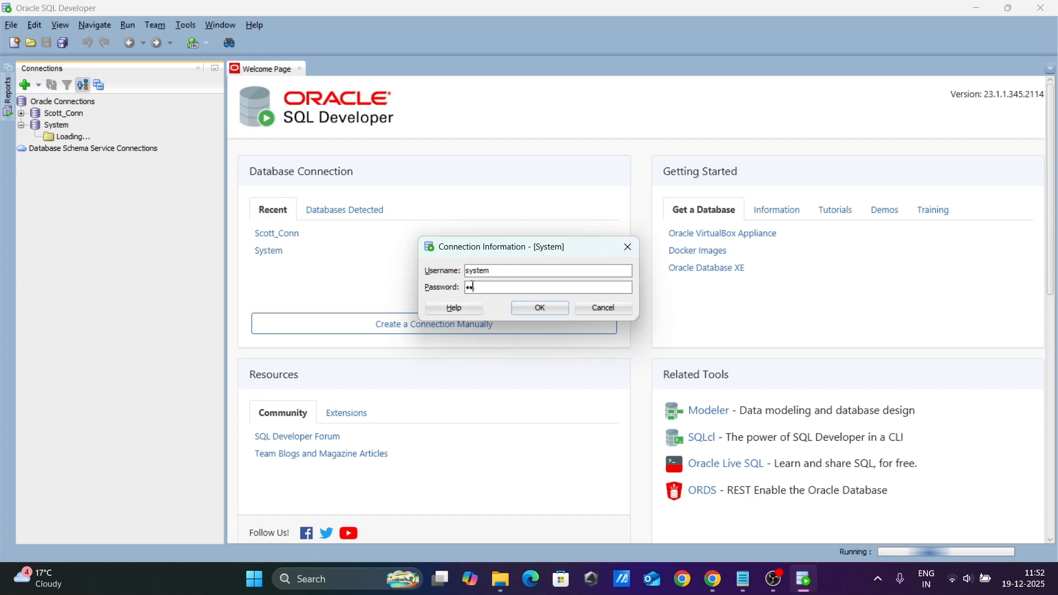
type("•••••")
key("Return")
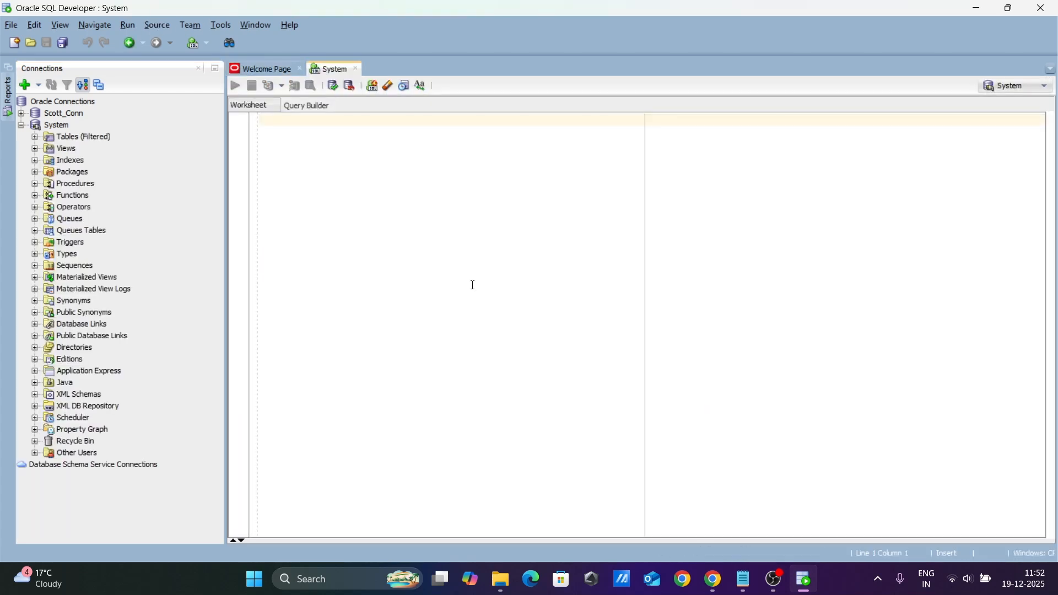
- Connect to the Scott_Conn database connection as user scott by entering the account password
left_click(22, 114)
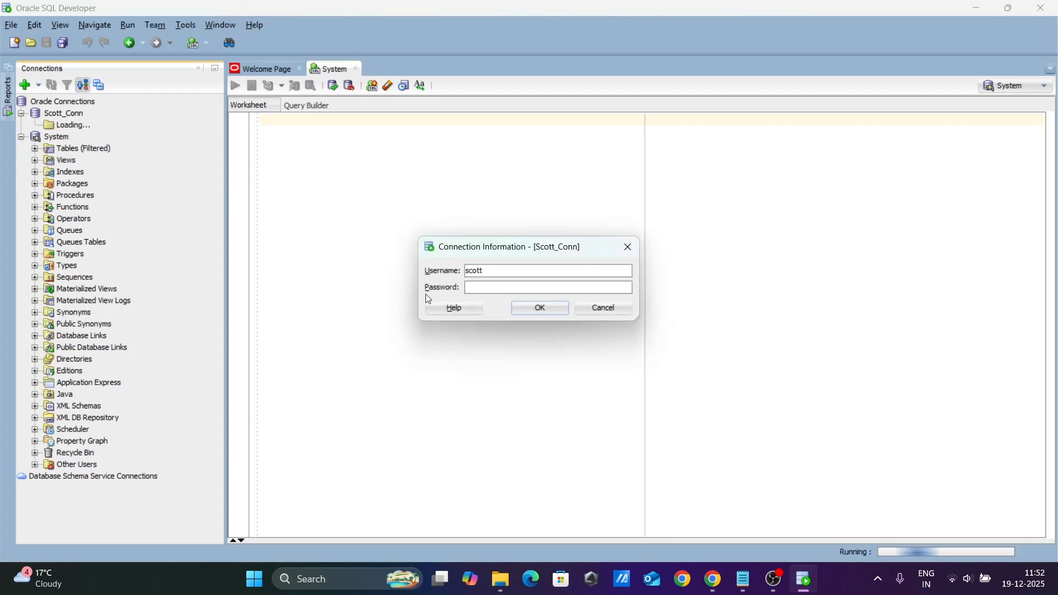
type("••••")
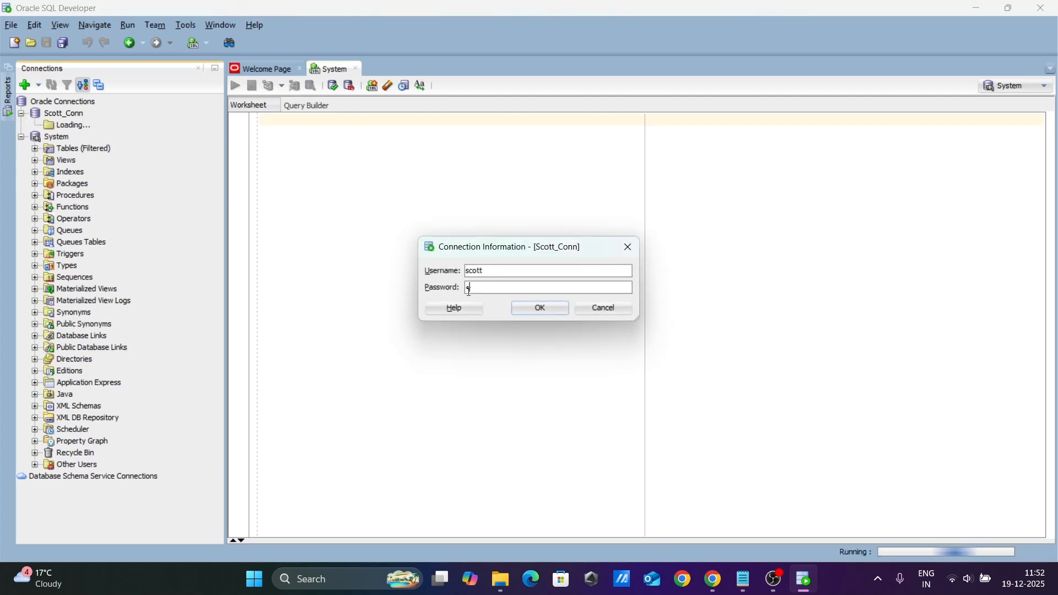
key("Return")
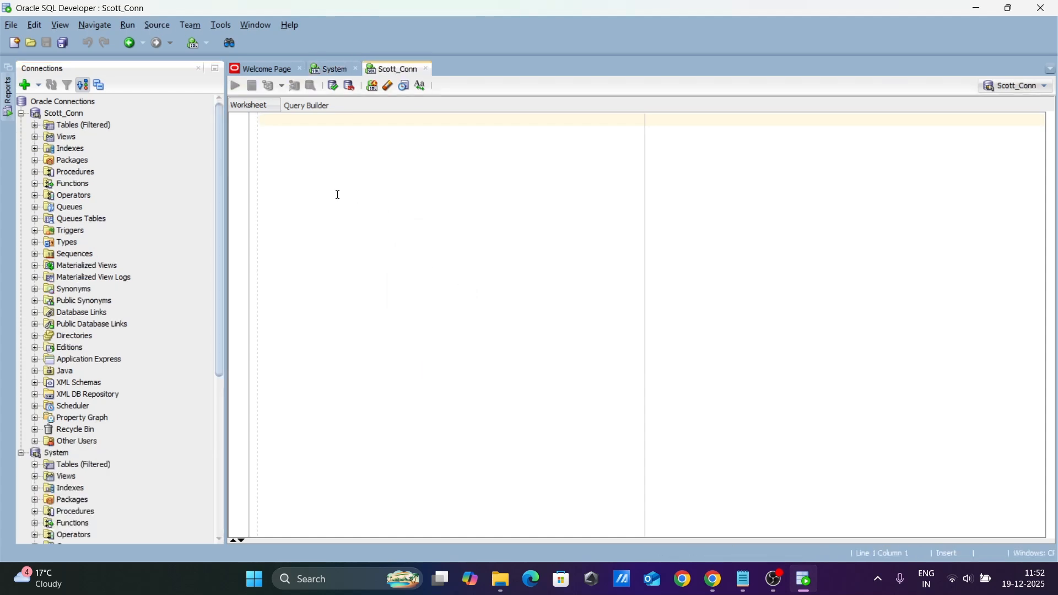
- Expand the tables under Scott_Conn and look through the list
left_click(35, 126)
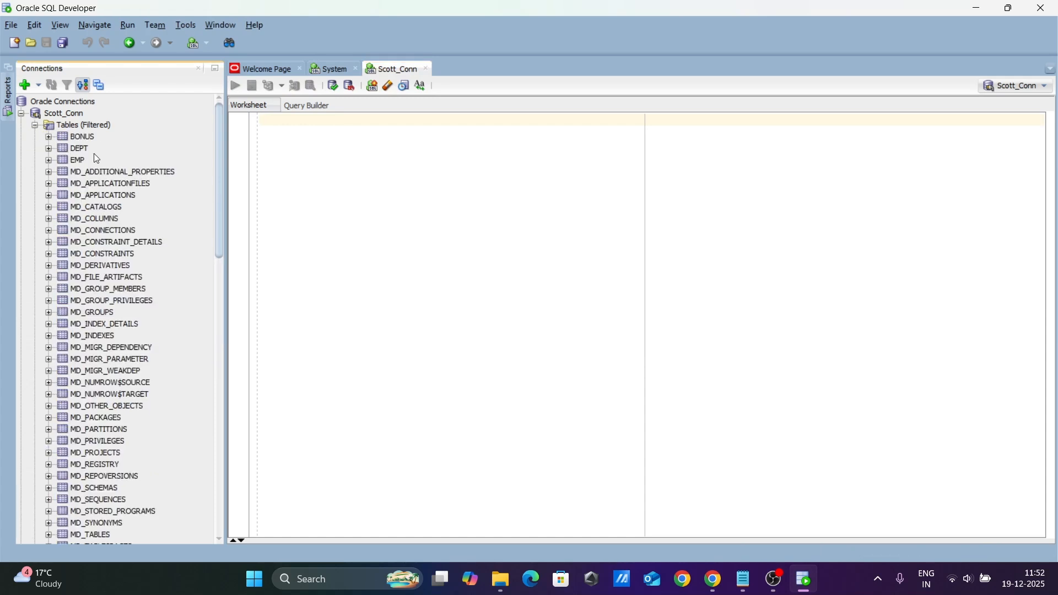
left_click_drag(219, 174, 263, 175)
left_click(338, 166)
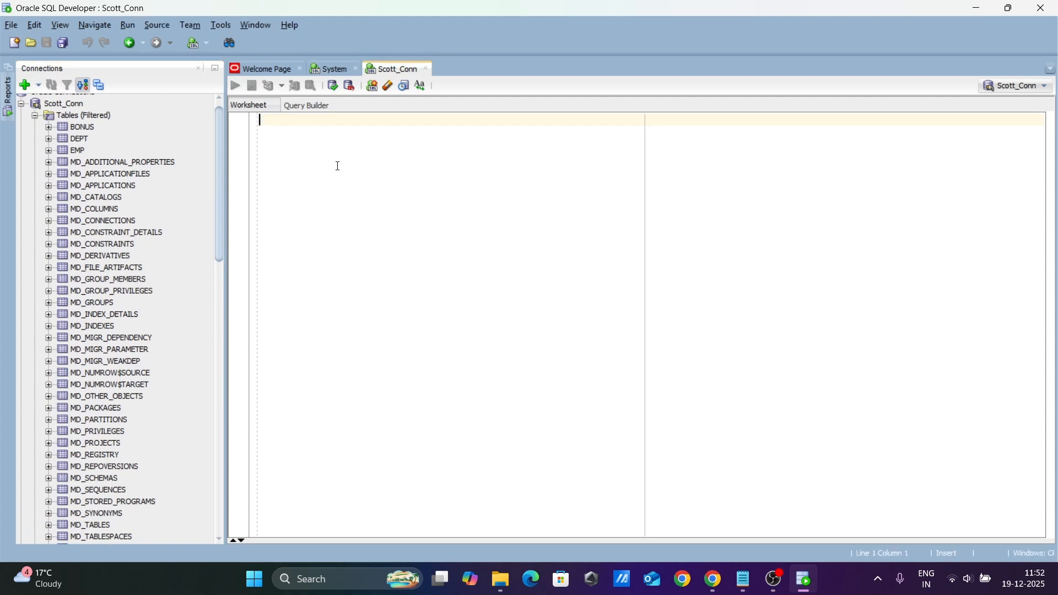
- Start a Database Export from the System worksheet and choose Scott_Conn as the source connection
left_click(331, 68)
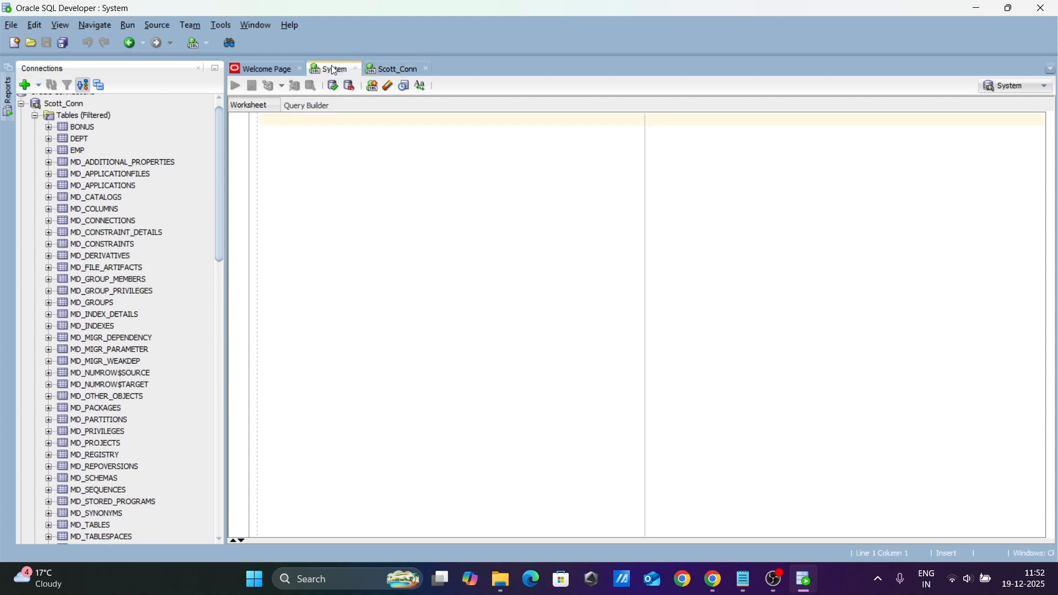
left_click(224, 26)
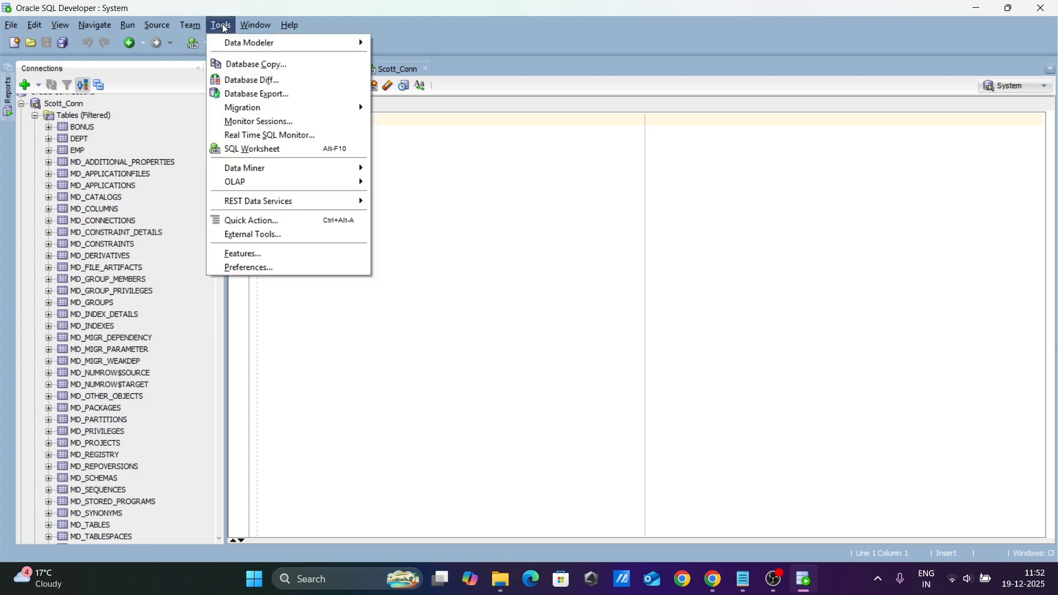
mouse_move(255, 109)
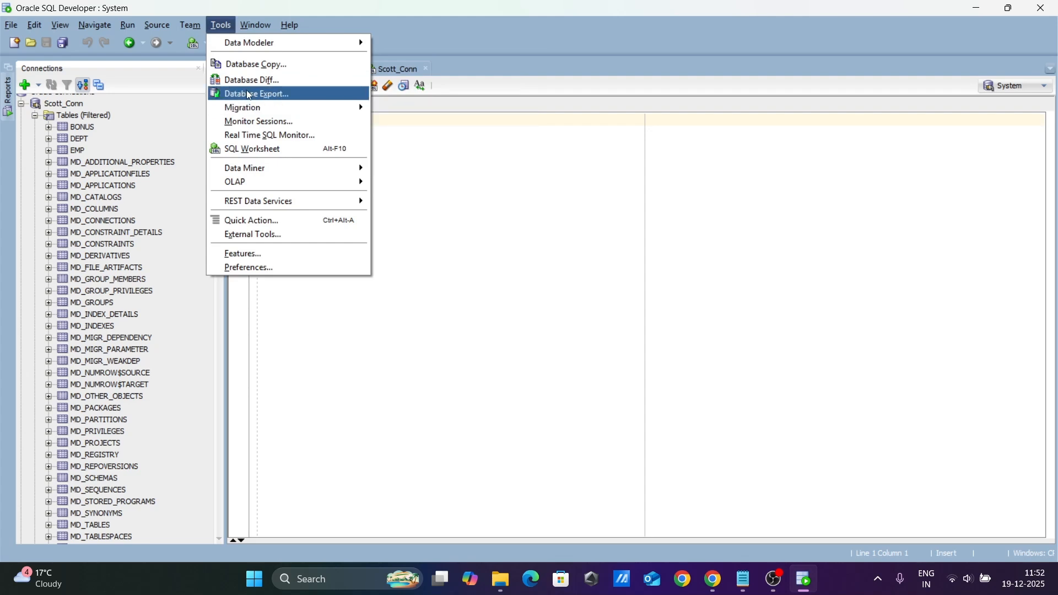
left_click(248, 94)
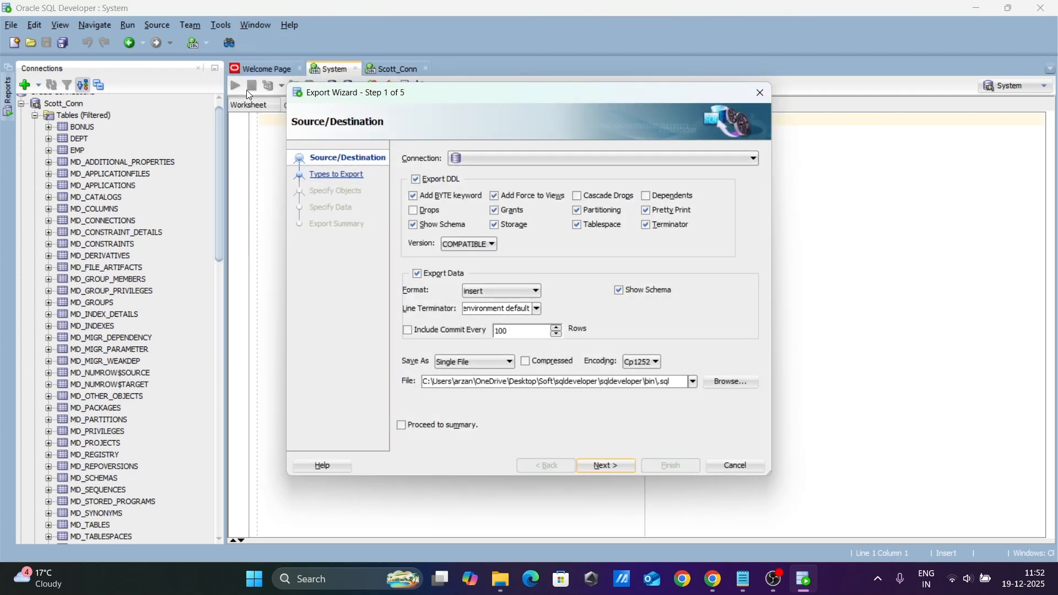
left_click(528, 157)
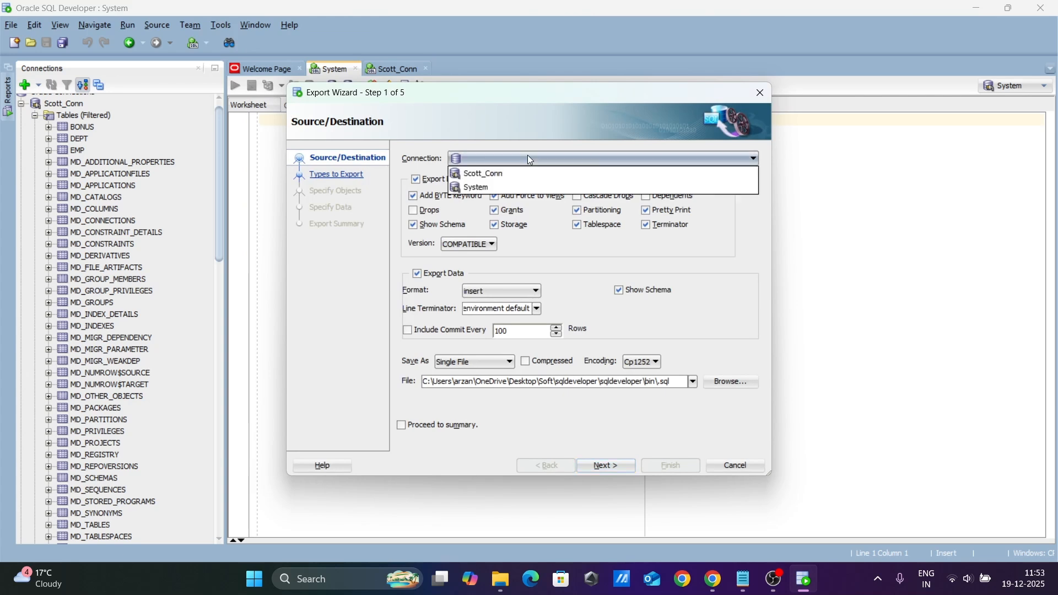
left_click(476, 176)
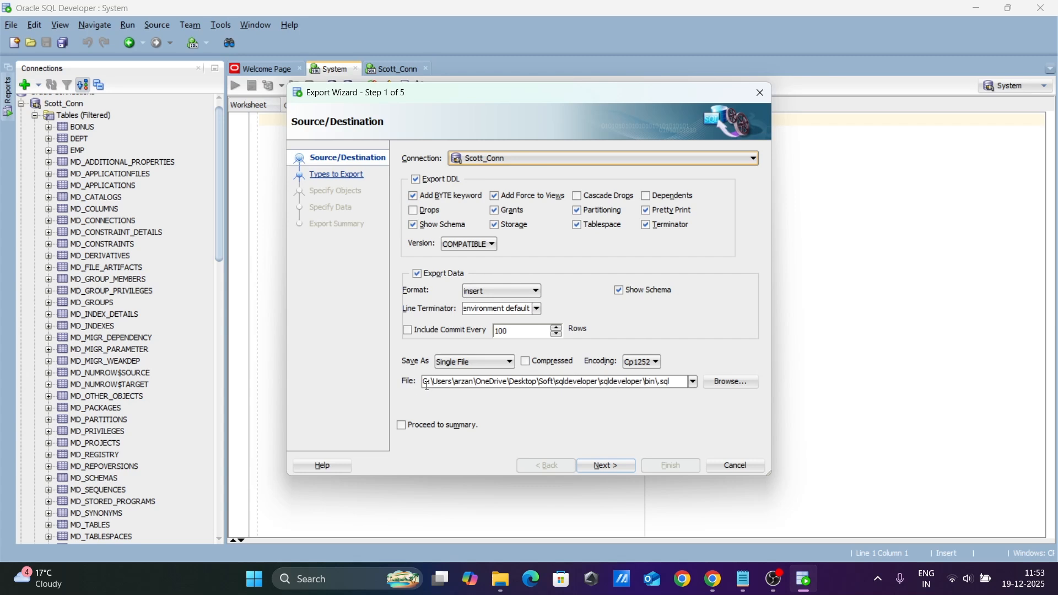
- Set the export's output file to Scott.sql in the Abc folder on the desktop
left_click(730, 384)
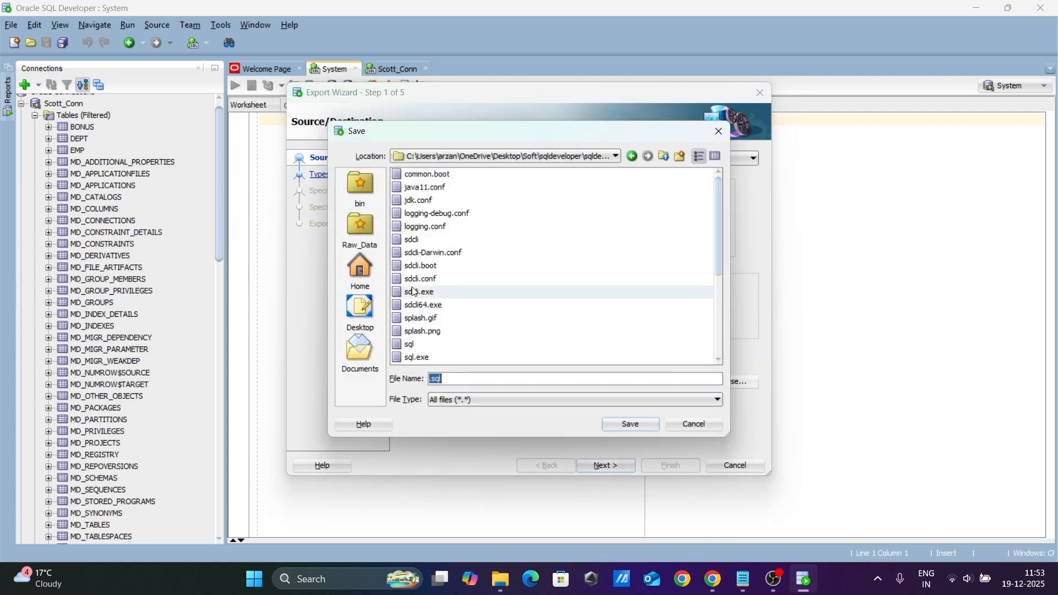
left_click(350, 318)
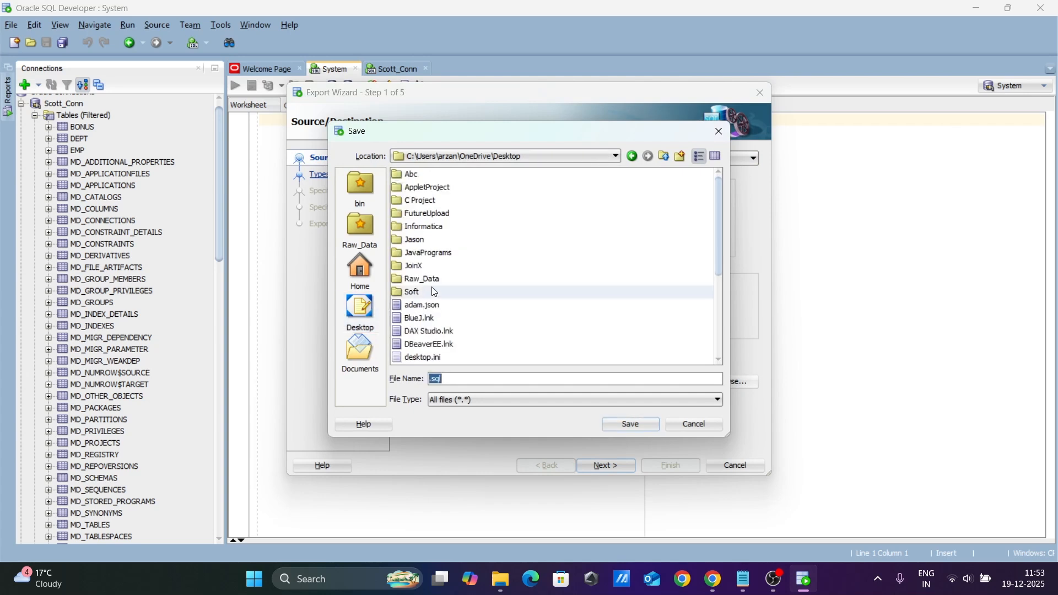
double_click(413, 176)
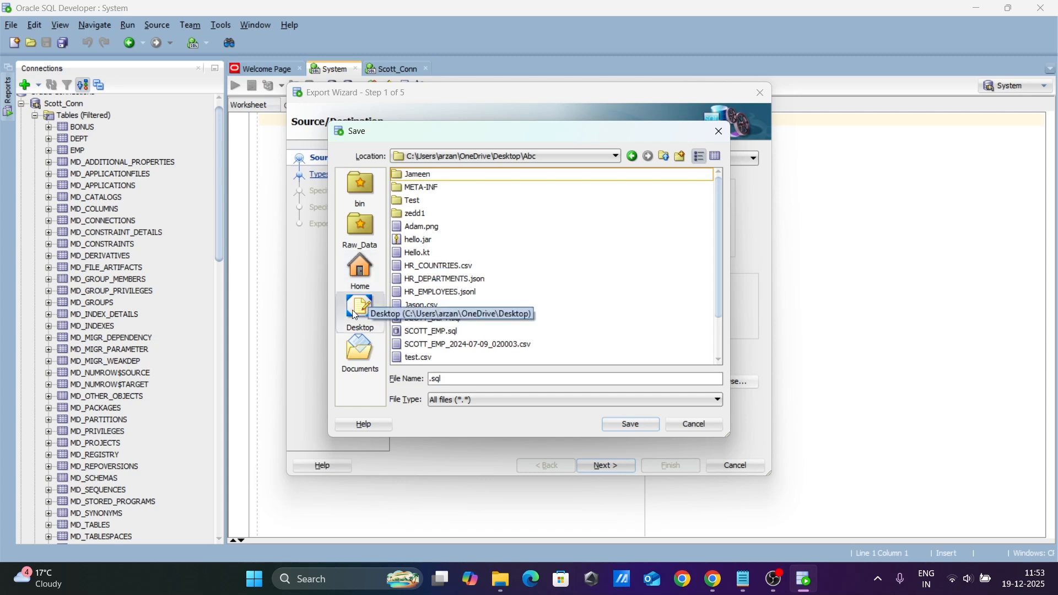
left_click(448, 379)
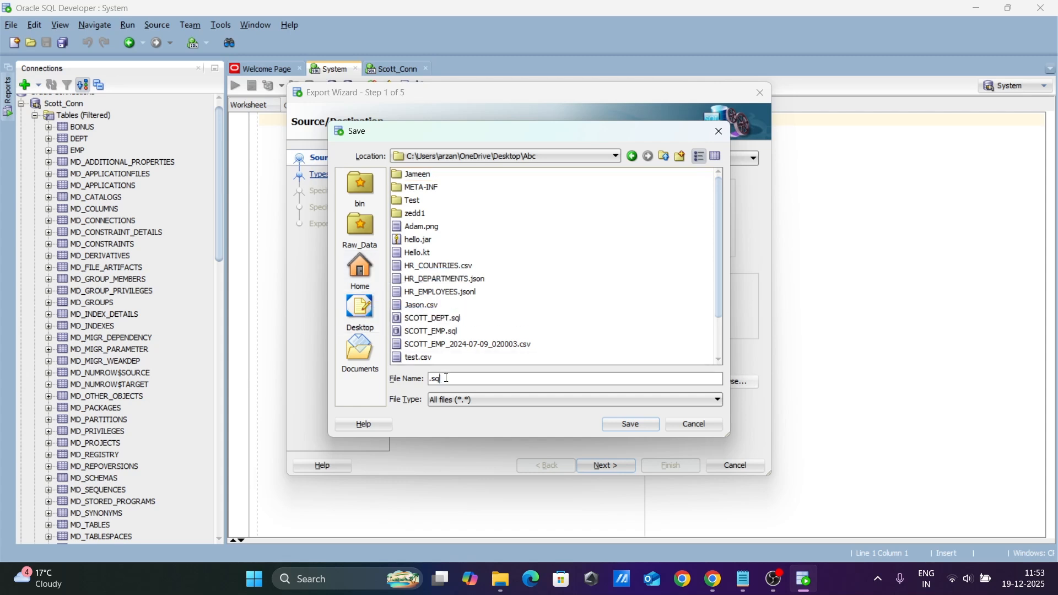
type("Scott")
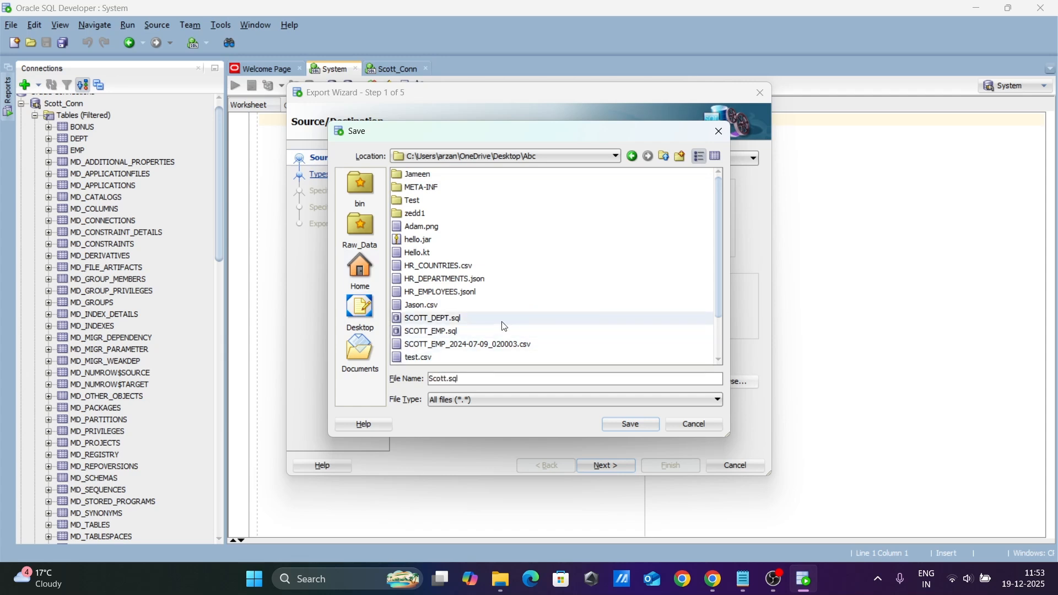
left_click(624, 423)
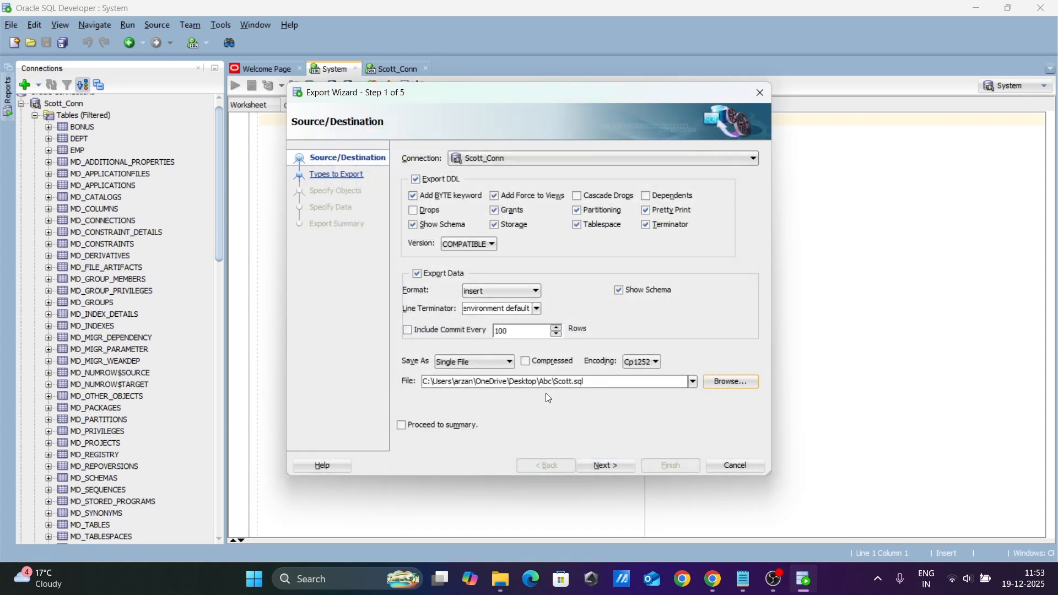
- Keep the default object types, leave the object and data selections empty, and run the export
left_click(608, 469)
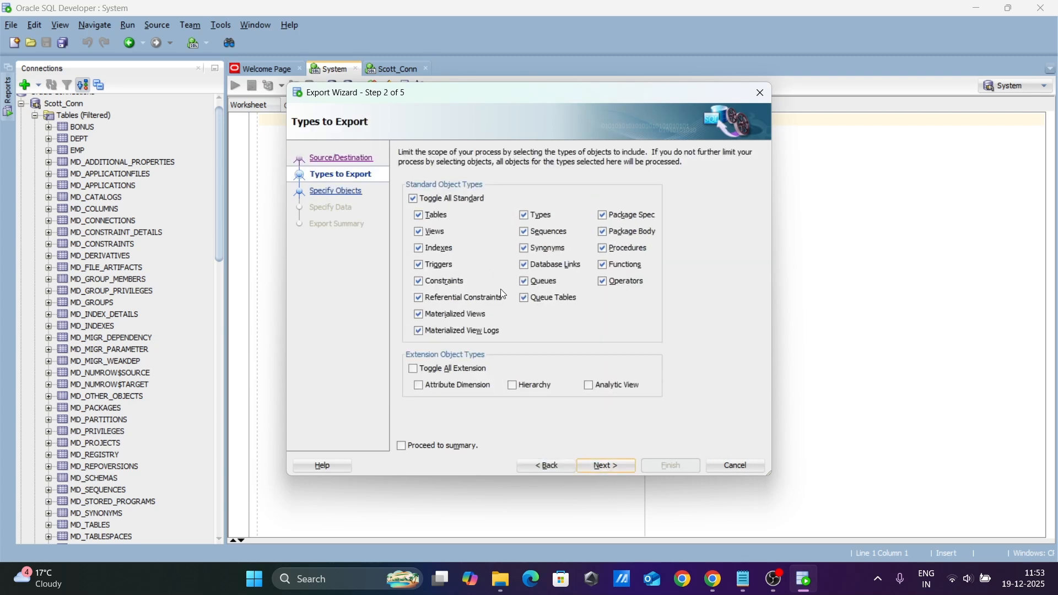
left_click(608, 468)
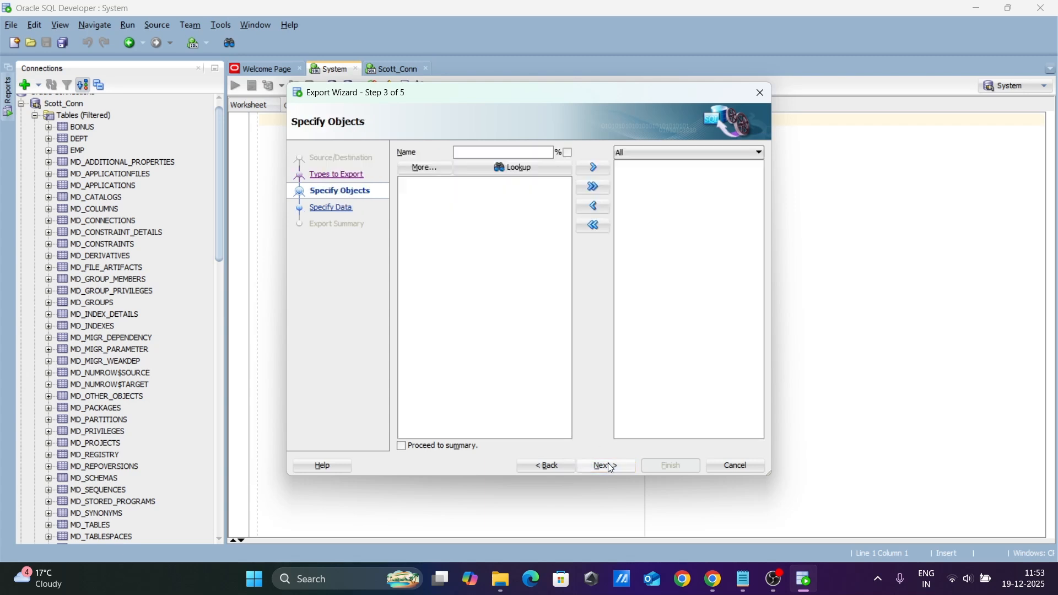
left_click(603, 468)
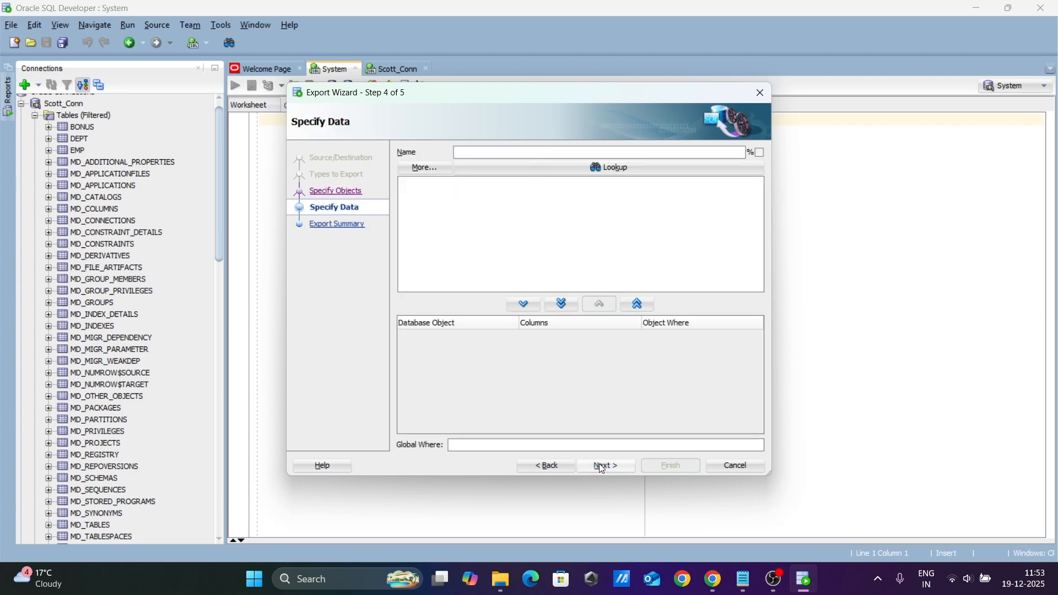
left_click(604, 468)
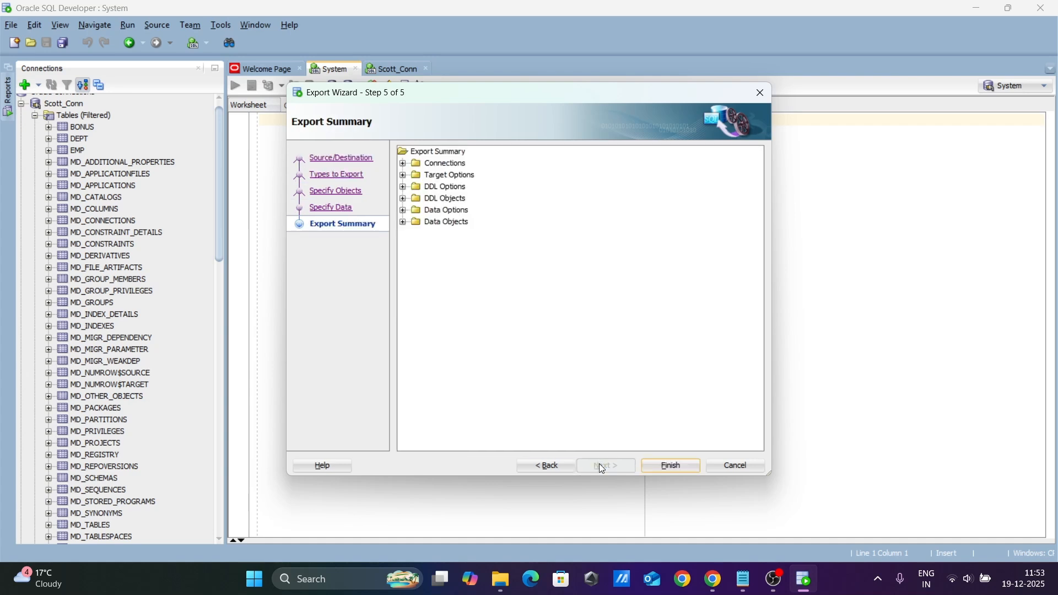
left_click(672, 468)
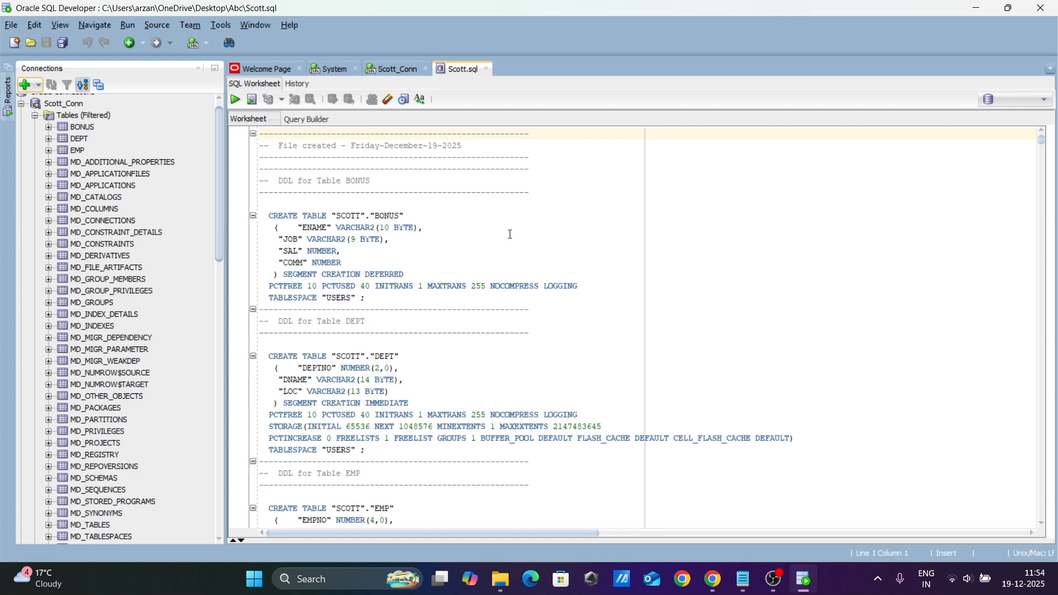
left_click(454, 246)
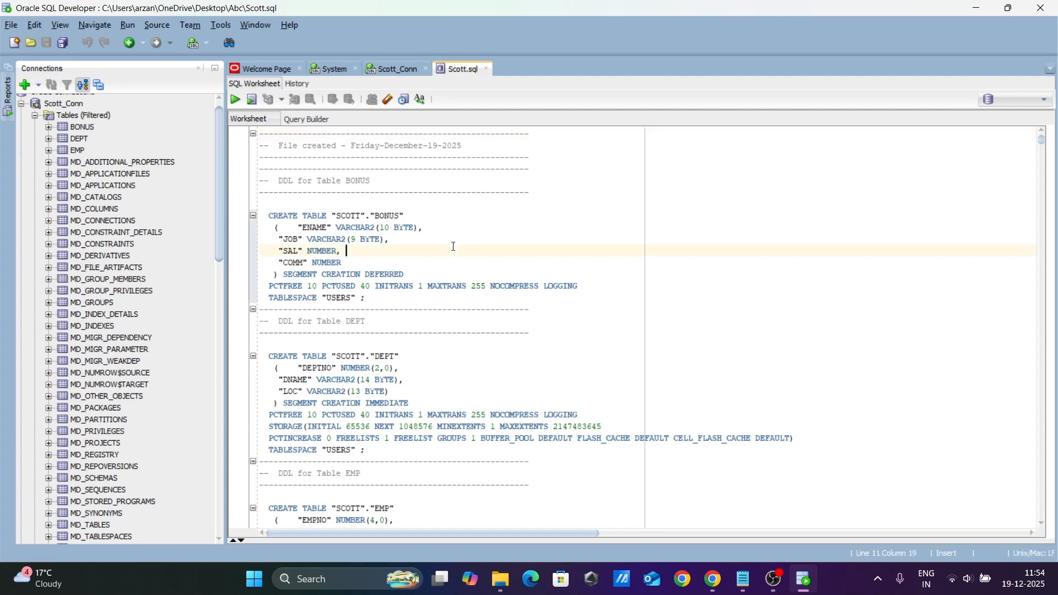
- Switch to File Explorer, find the exported Scott SQL file in the desktop's Abc folder and open it in Notepad
left_click(977, 9)
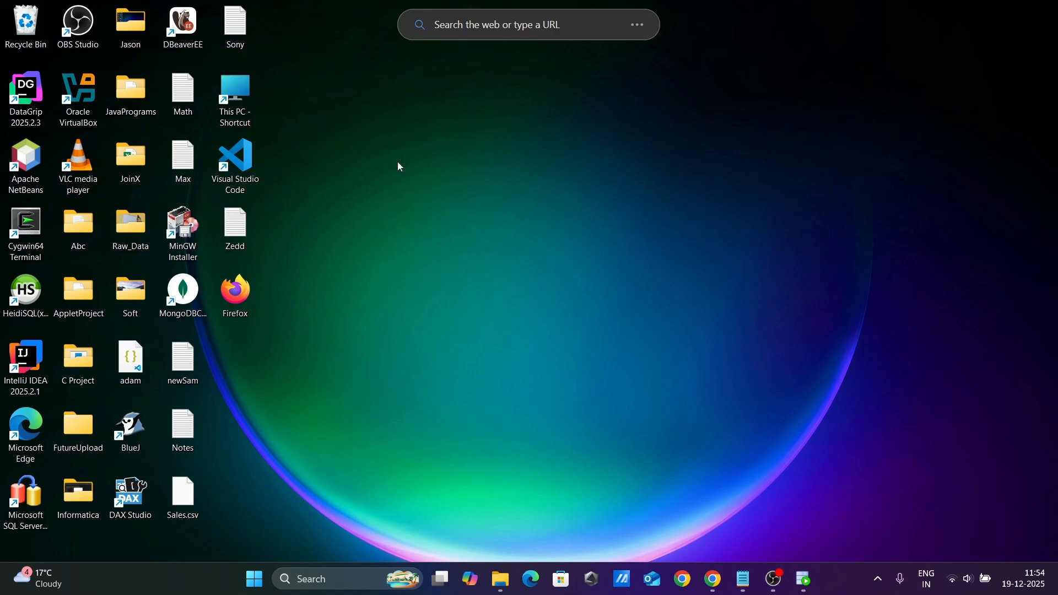
double_click(77, 239)
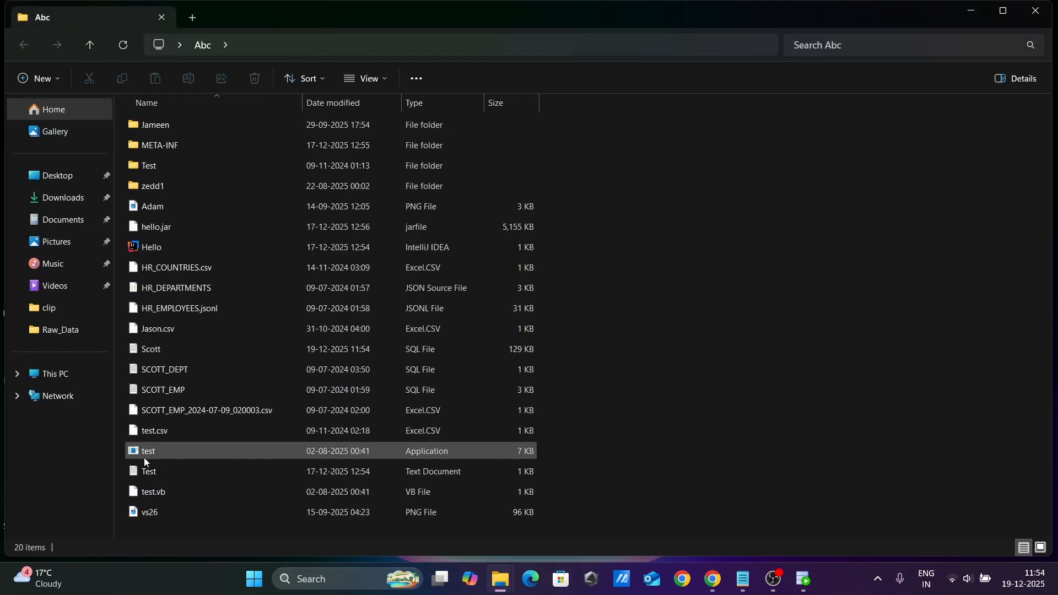
left_click(151, 349)
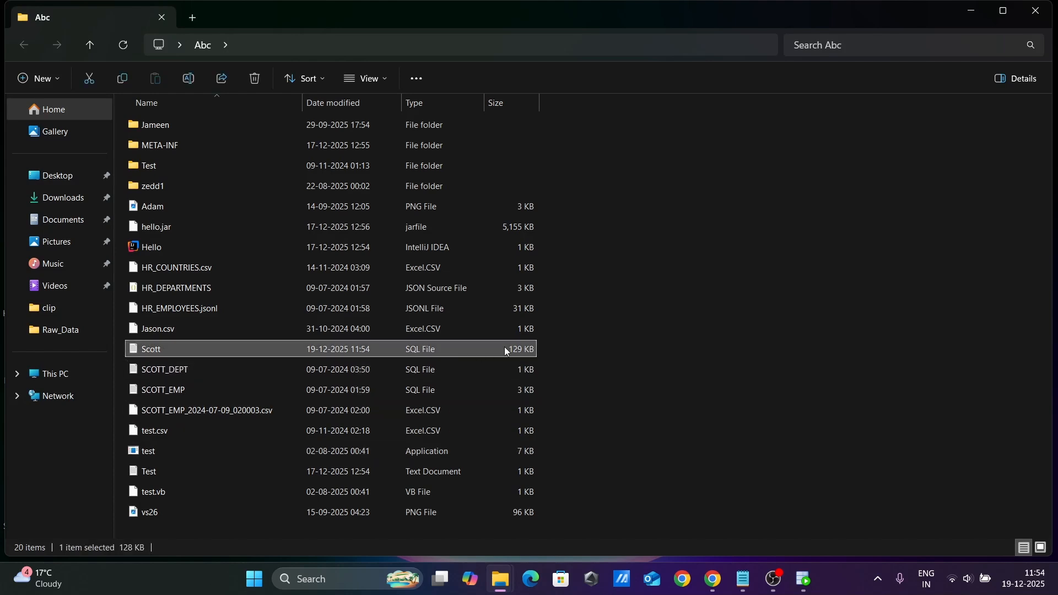
right_click(163, 351)
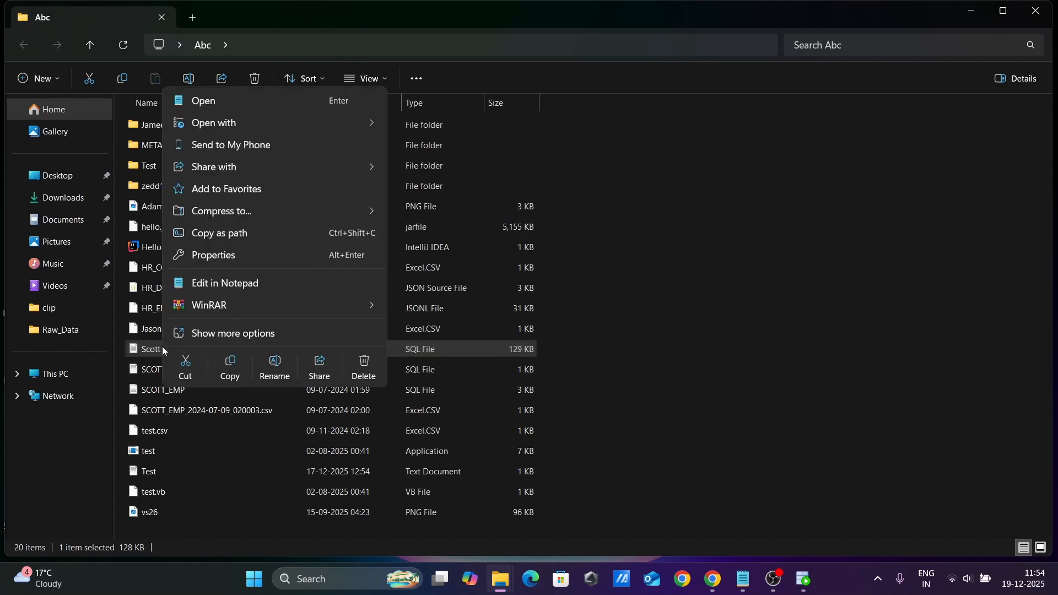
left_click(215, 285)
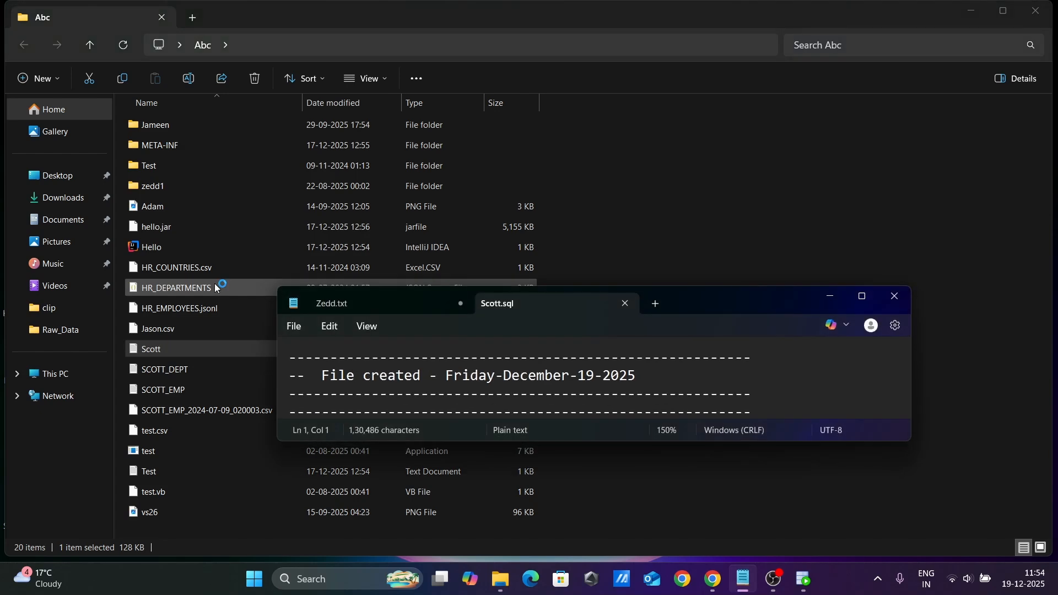
- Maximize Notepad and examine the CREATE TABLE statement for the BONUS table in Scott.sql
left_click(849, 296)
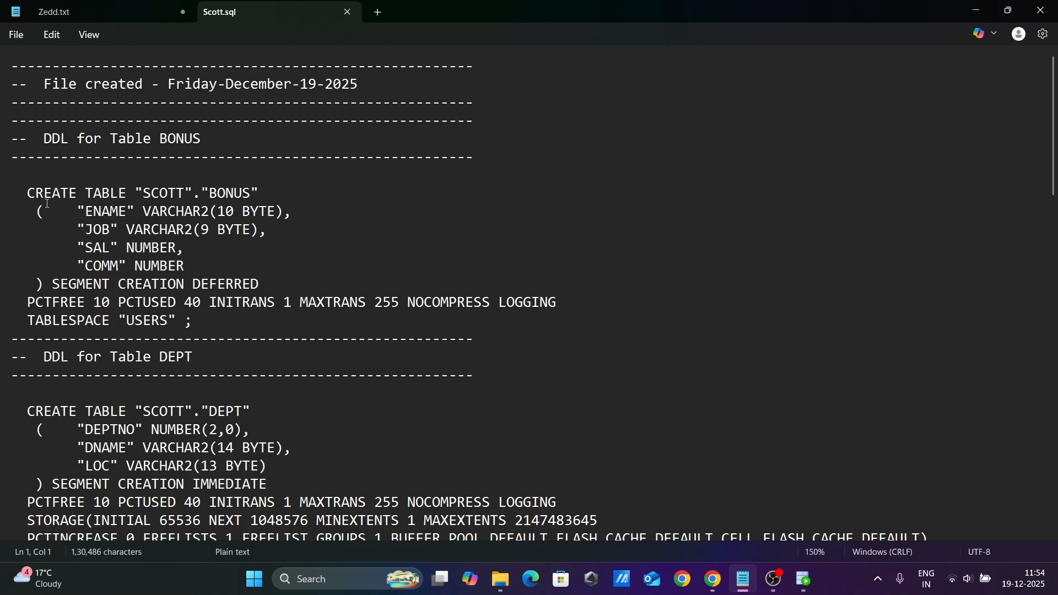
left_click_drag(26, 192, 207, 324)
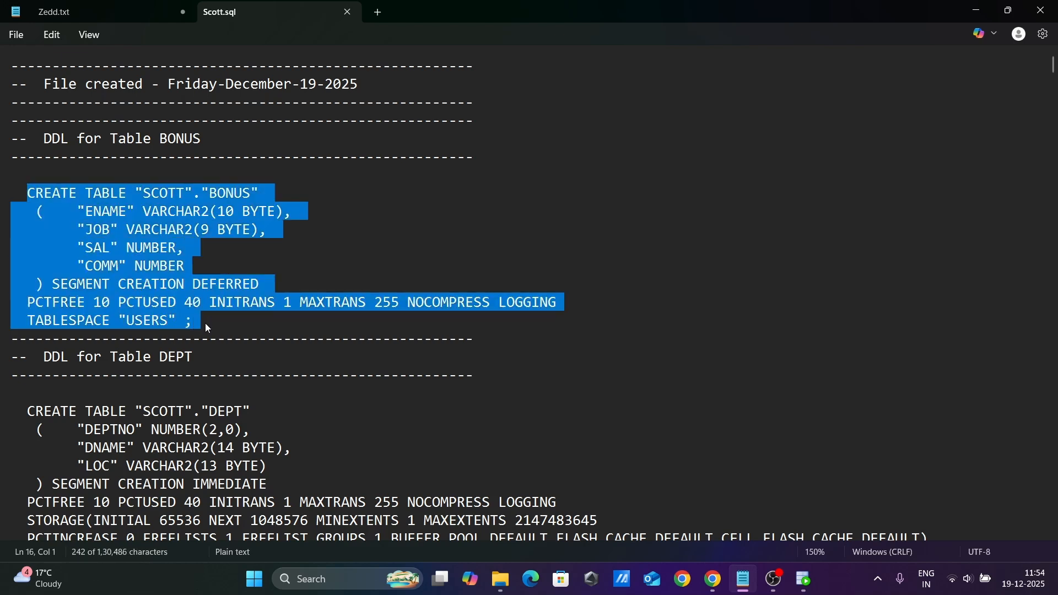
left_click(206, 325)
- Examine the CREATE TABLE statement for the DEPT table further down in Scott.sql
key("Down")
key("Down")
key("Down")
key("Down")
key("Down")
key("Down")
key("Down")
key("Down")
key("Down")
key("Down")
key("Down")
key("Down")
key("Down")
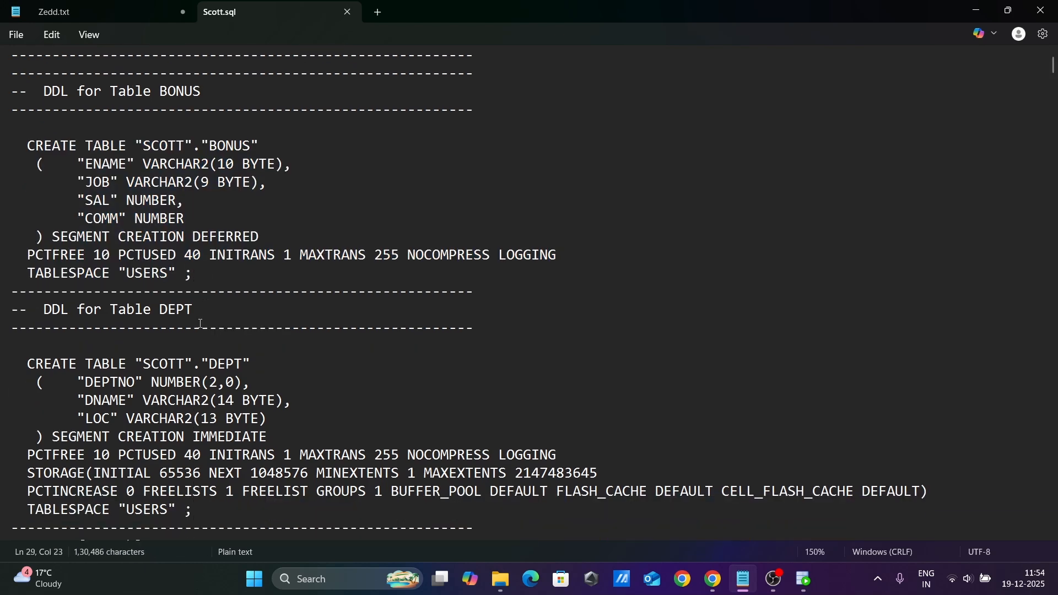
left_click_drag(12, 345, 231, 405)
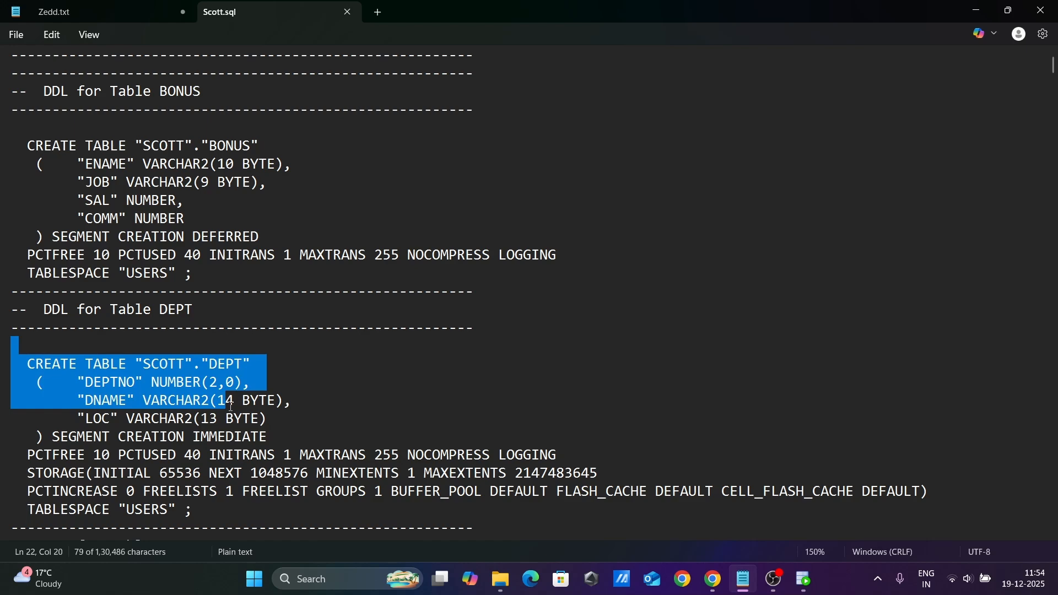
- Examine the Insert statements for the SCOTT.DEPT and SCOTT.EMP tables in the exported script
key("Down")
key("Down")
key("Down")
key("Down")
key("Down")
key("Down")
key("Down")
key("Down")
key("Down")
key("Down")
key("Down")
key("Down")
key("Down")
key("Down")
key("Down")
key("Down")
key("Down")
key("Down")
key("Down")
key("Down")
key("Down")
key("Down")
key("Down")
key("Down")
key("Down")
key("Down")
key("Down")
key("Down")
key("Down")
key("Down")
key("Down")
key("Down")
key("Down")
key("Down")
key("Down")
key("Down")
key("Down")
key("Down")
key("Down")
key("Down")
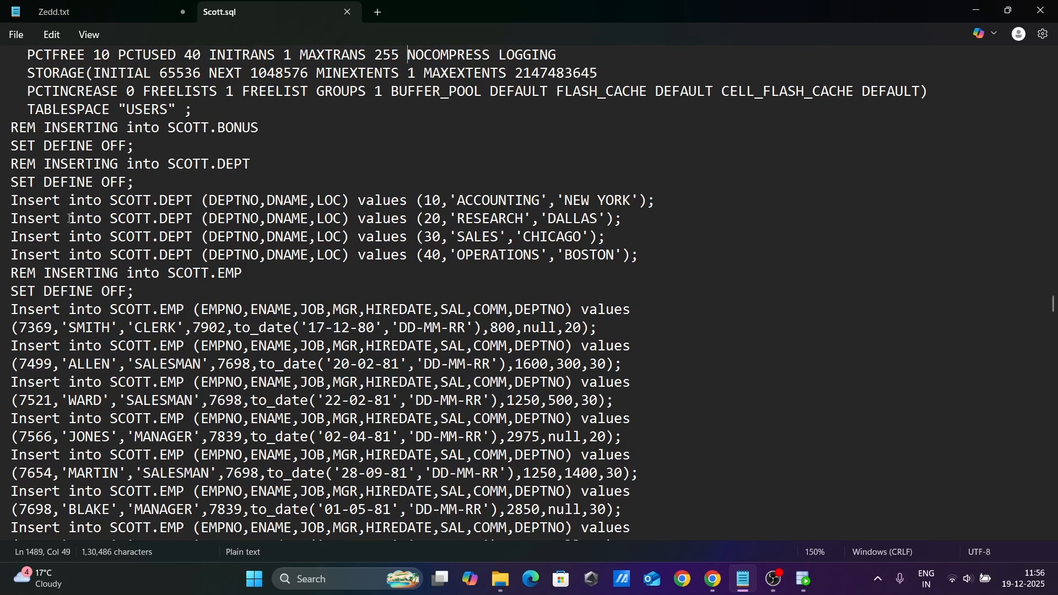
left_click_drag(11, 202, 219, 248)
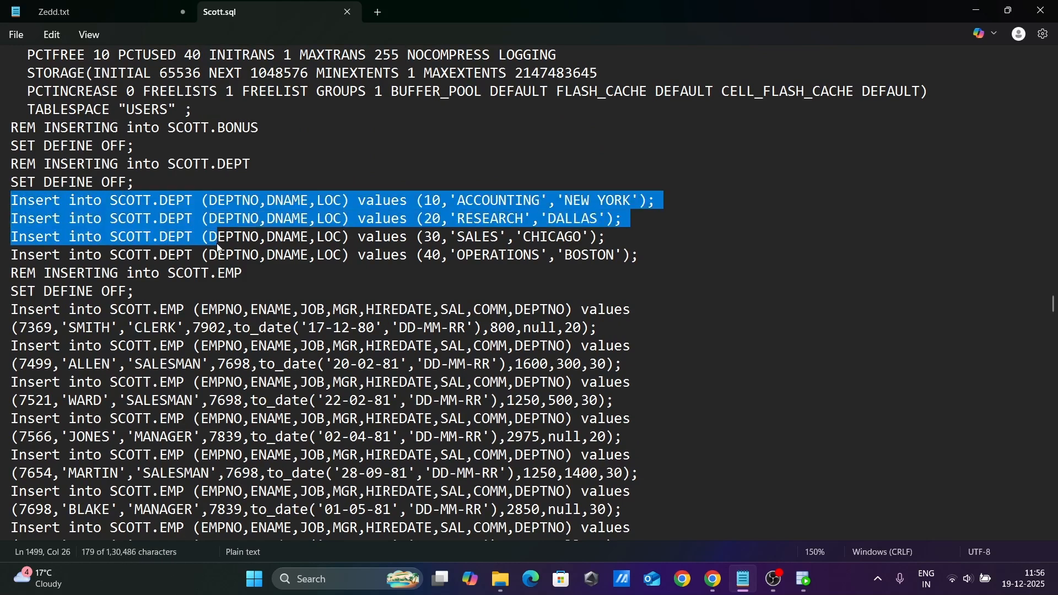
left_click(323, 256)
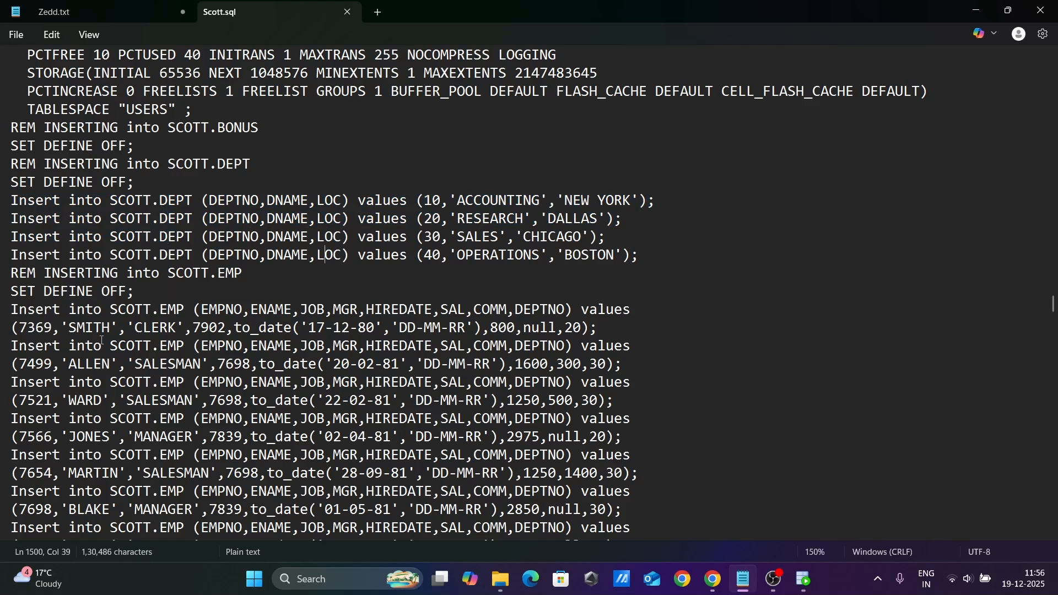
left_click_drag(35, 328, 162, 400)
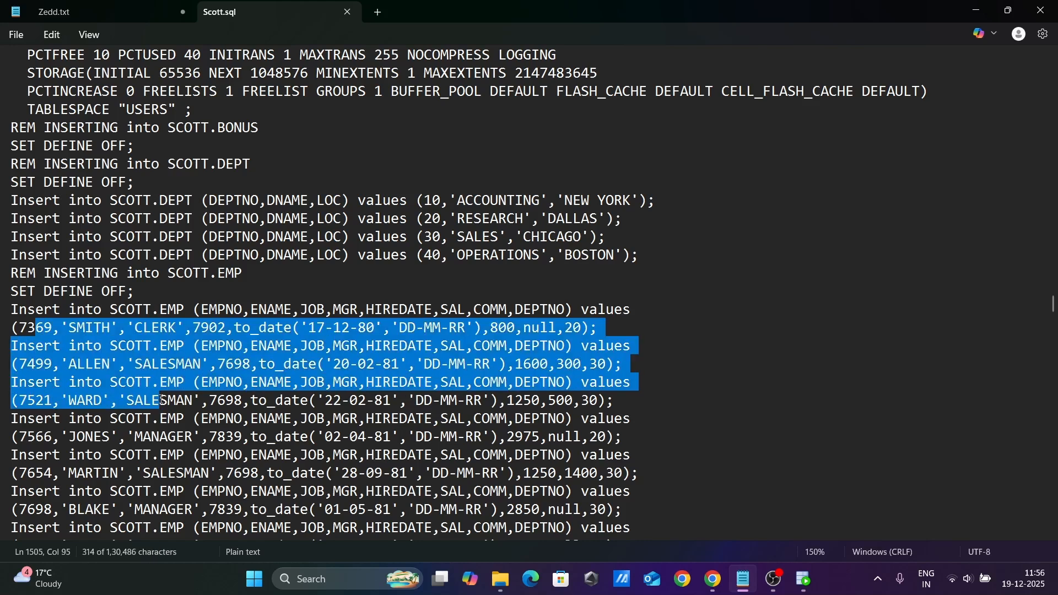
left_click(161, 400)
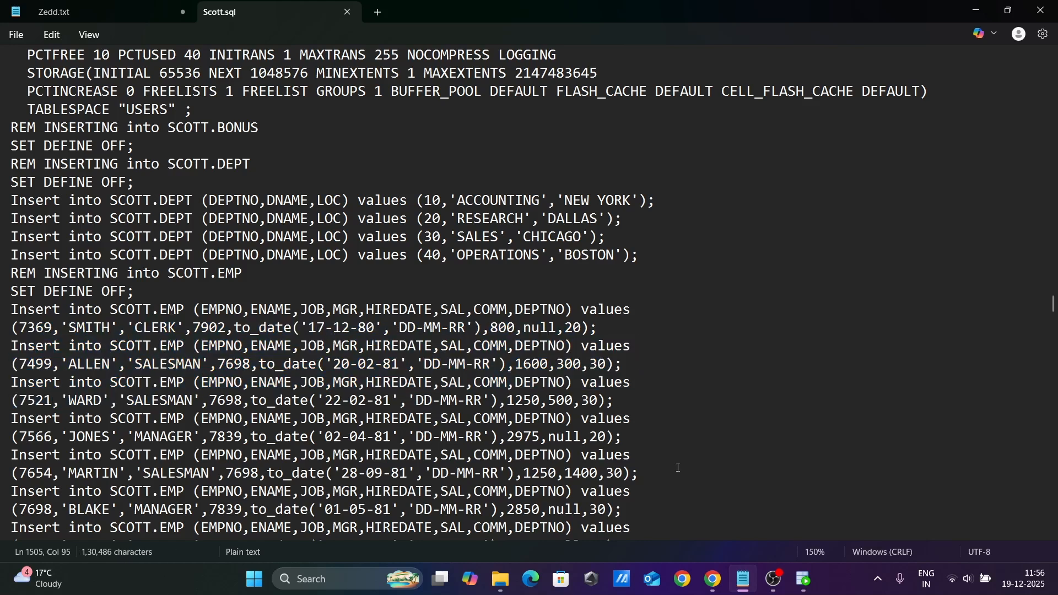
- Restore the Notepad window to its smaller size over File Explorer and switch to the Zedd.txt notes
left_click(744, 578)
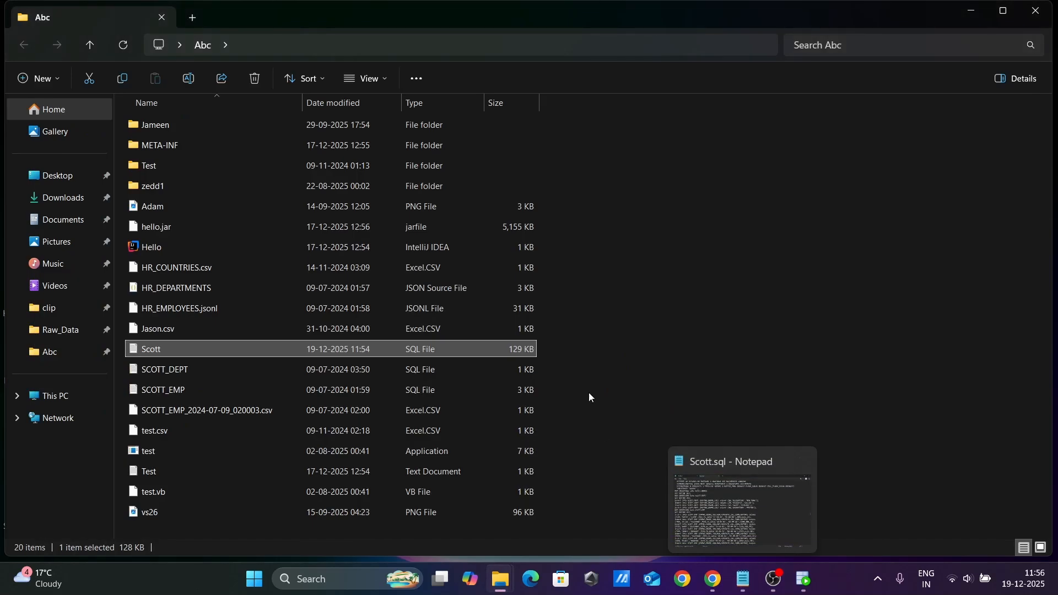
left_click(743, 578)
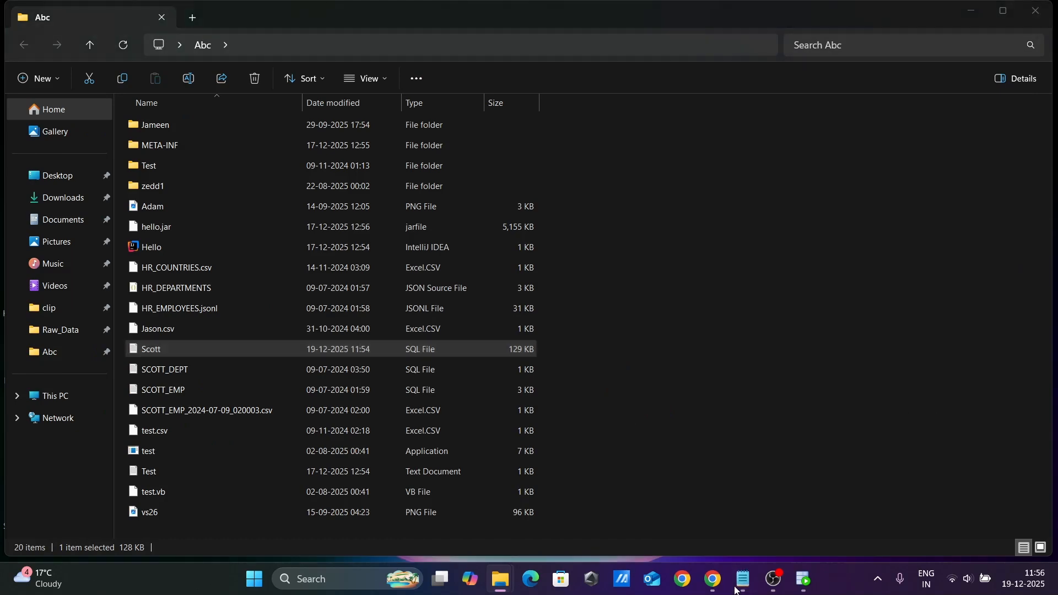
left_click(1007, 11)
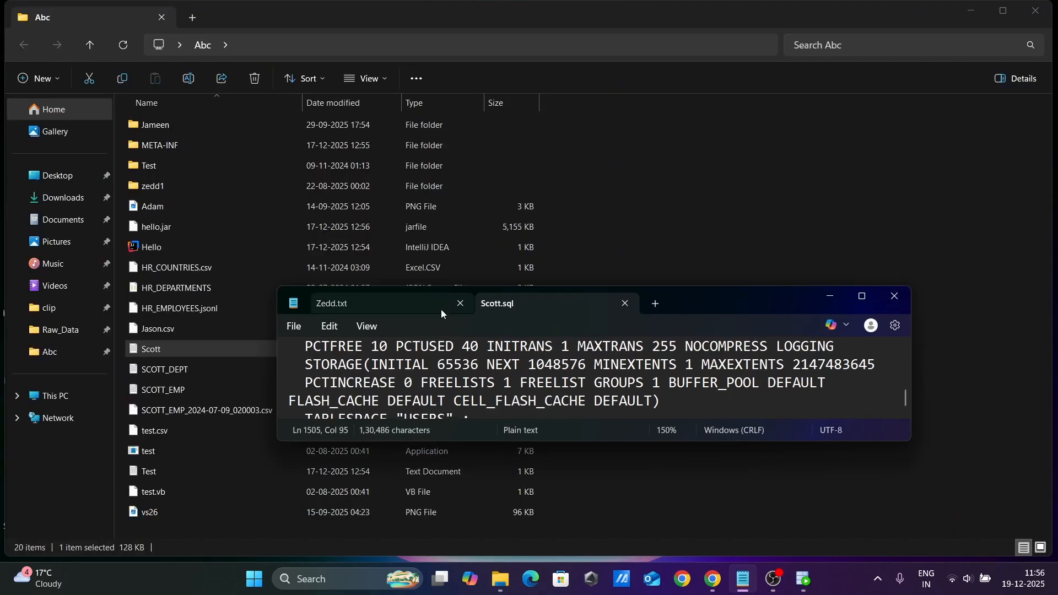
left_click(383, 298)
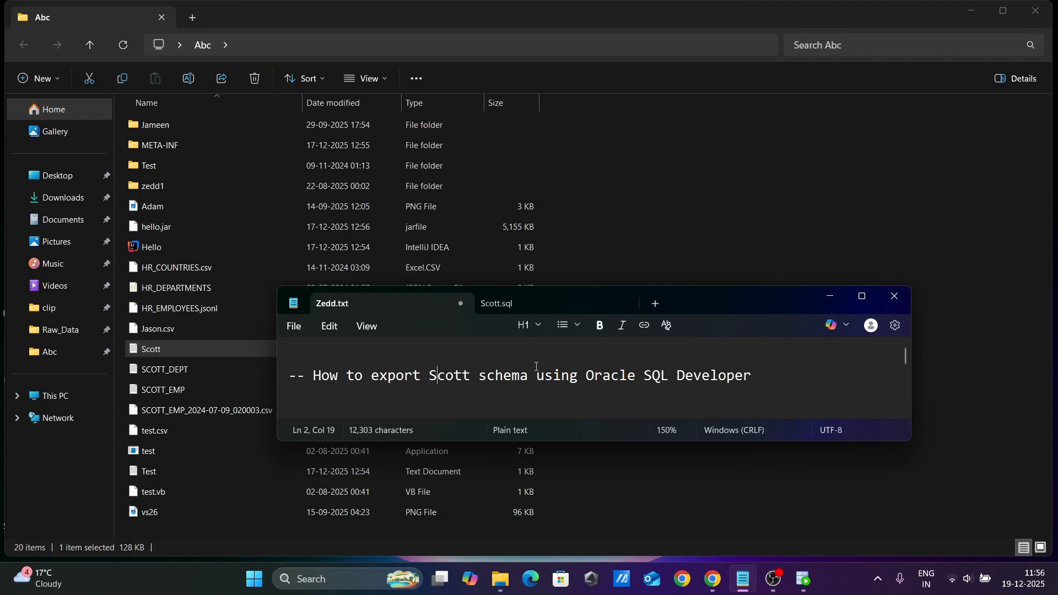